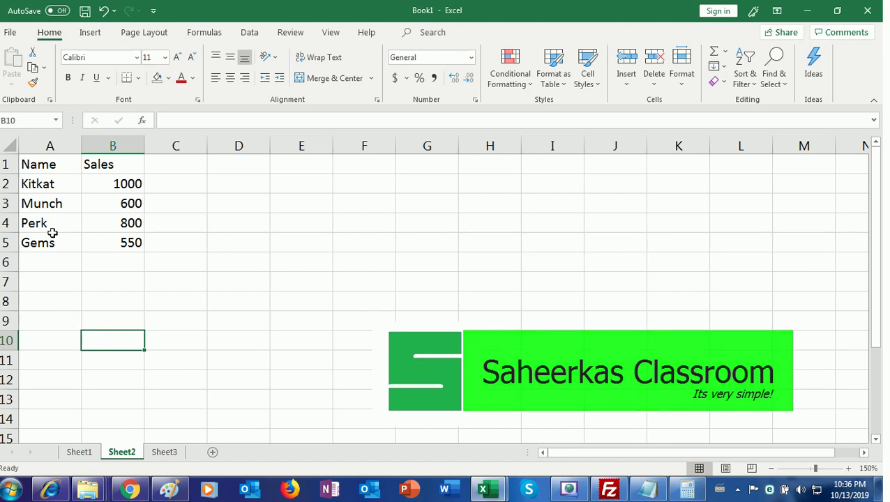
Select the Kitkat cell in the Name and Sales table on Sheet2.
left_click(61, 186)
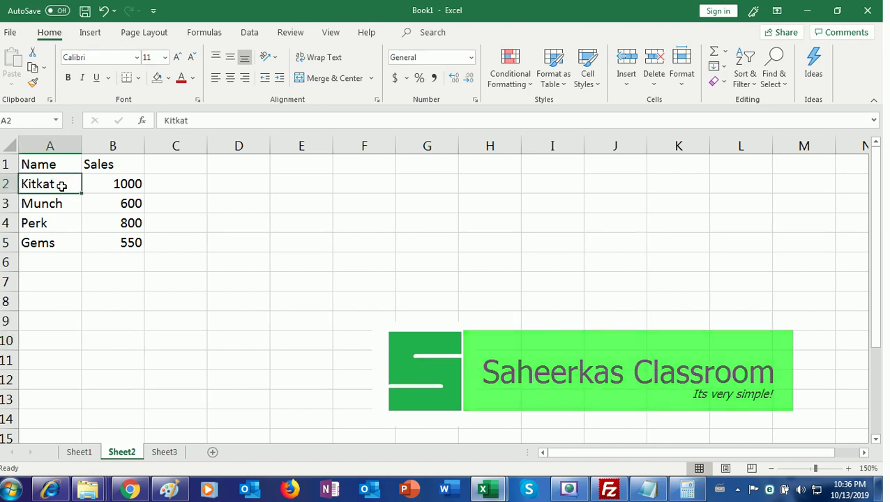
Insert a 2-D clustered column chart of the Kitkat, Munch, Perk and Gems sales.
left_click(89, 36)
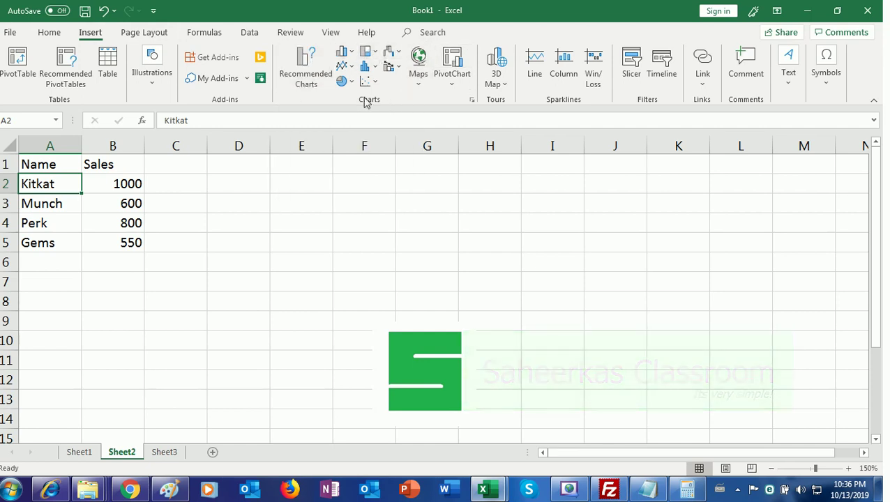
left_click(341, 56)
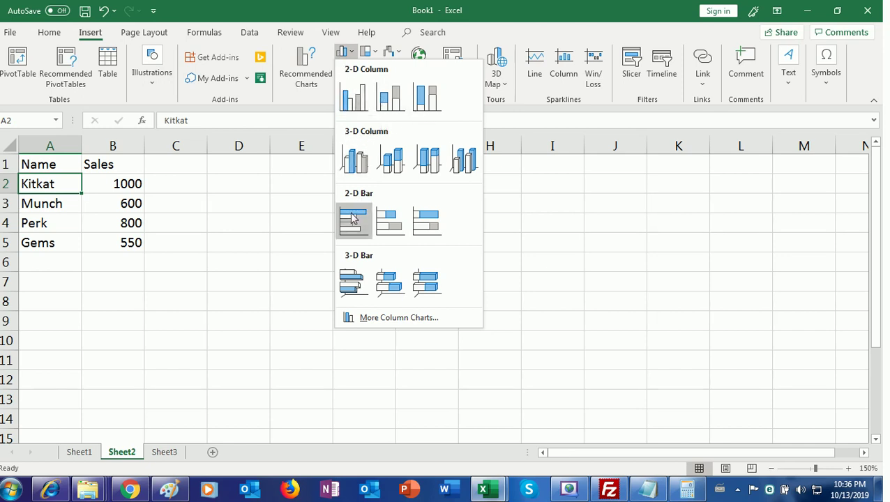
left_click(355, 102)
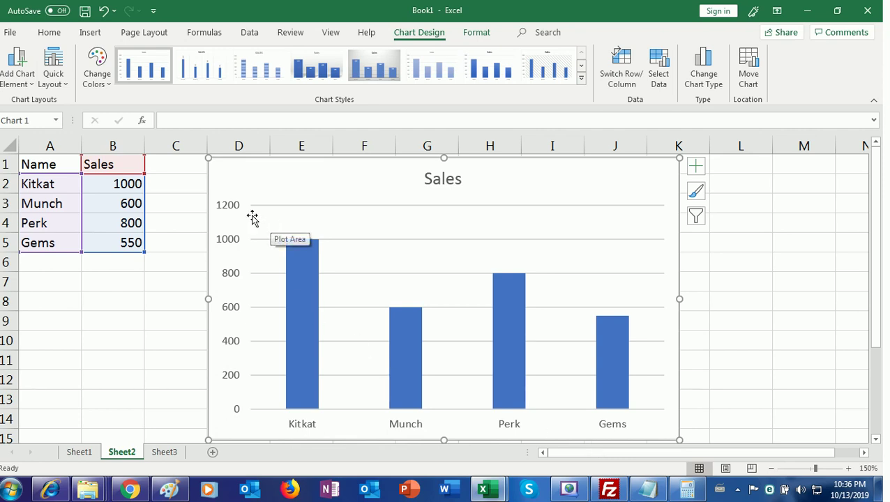
Nudge the Sales chart's plot area slightly down and to the right.
left_click(414, 206)
mouse_move(414, 206)
left_mouse_down()
mouse_move(398, 206)
mouse_move(421, 212)
left_mouse_up()
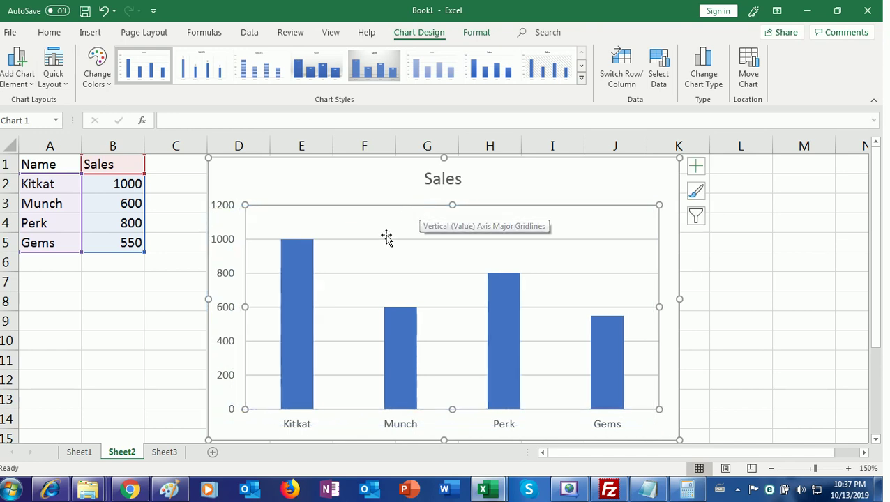
right_click(345, 178)
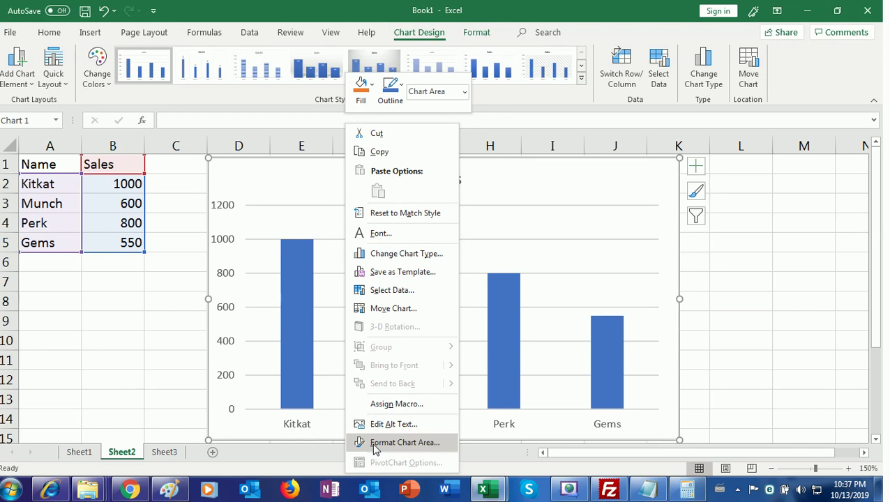
Bring up Format Data Series for the Sales columns from their shortcut menu.
left_click(286, 302)
right_click(285, 303)
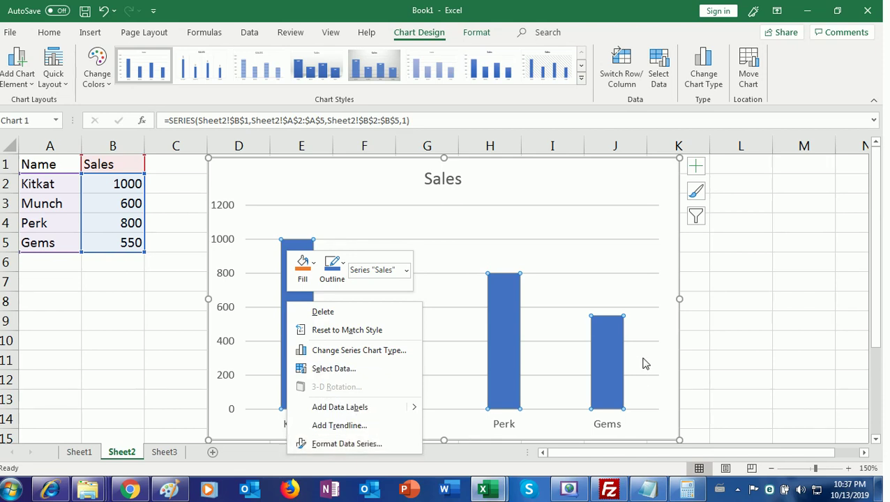
mouse_move(877, 237)
left_mouse_down()
mouse_move(873, 284)
mouse_move(876, 247)
left_mouse_up()
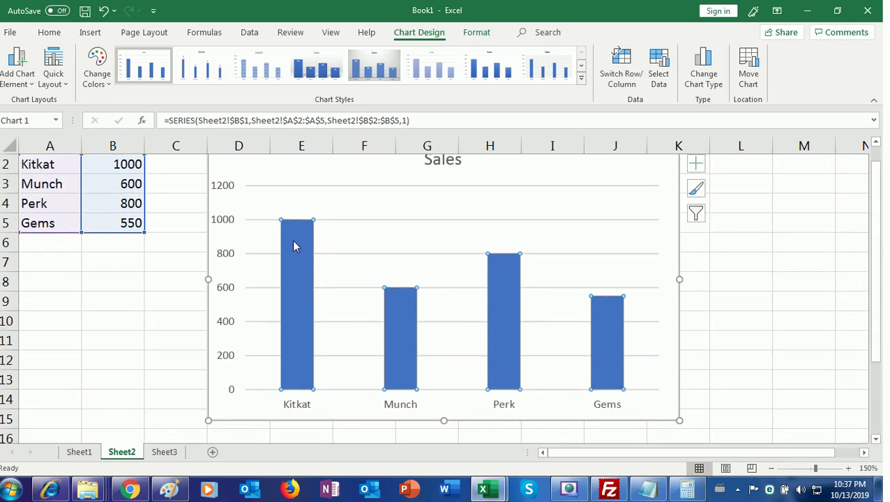
right_click(293, 245)
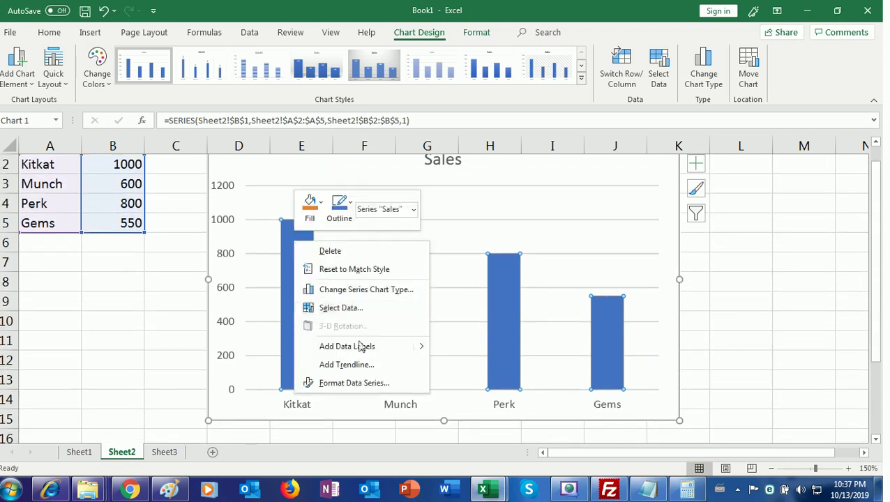
left_click(351, 383)
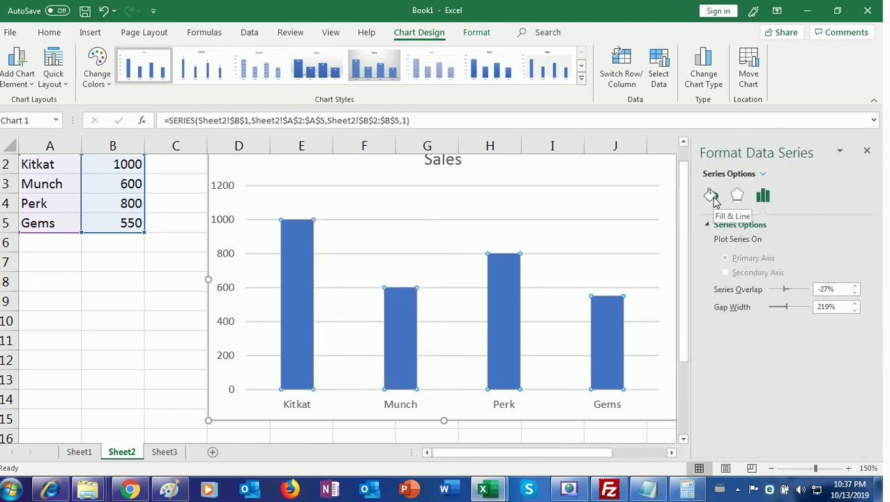
Try a solid green fill on the Sales columns, then gradient and pattern fills.
left_click(711, 197)
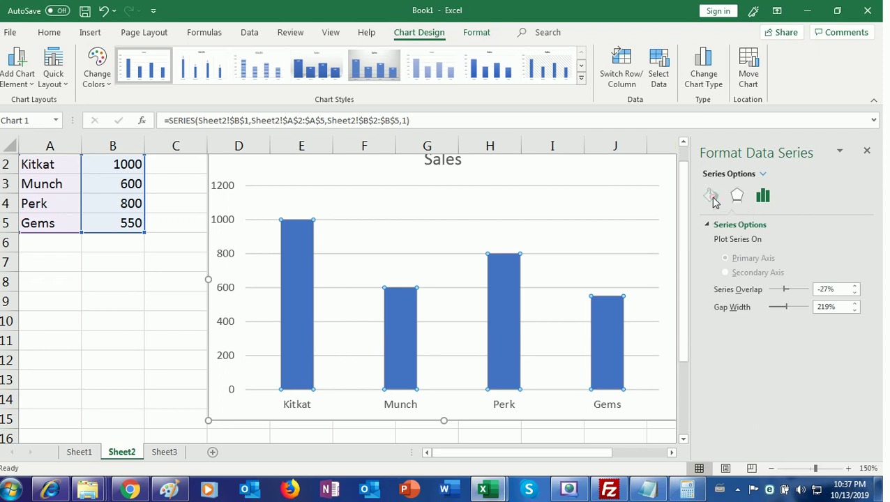
left_click(719, 228)
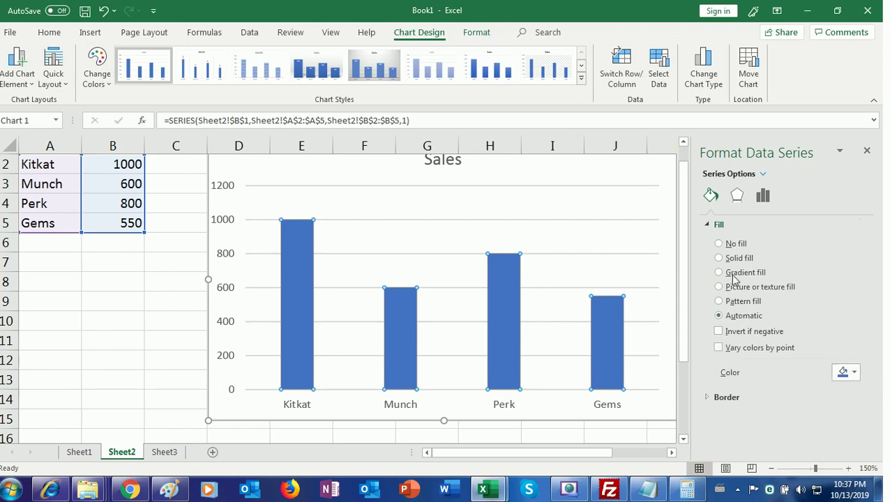
left_click(720, 259)
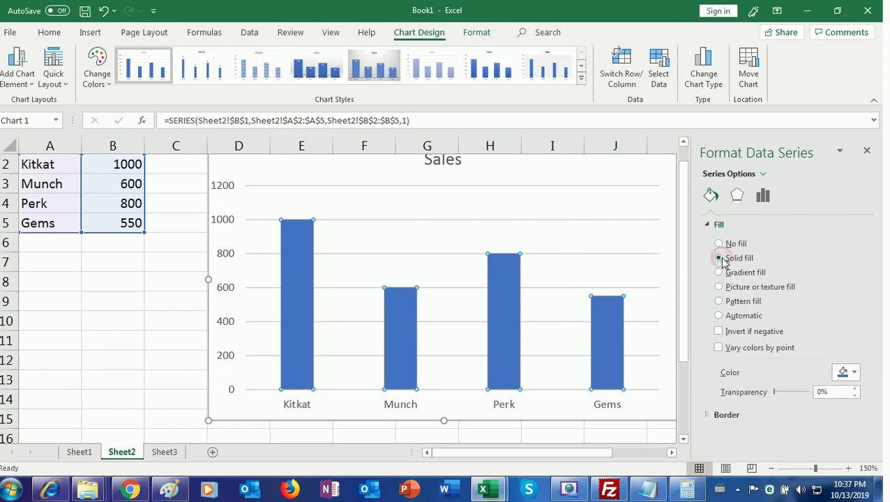
left_click(854, 373)
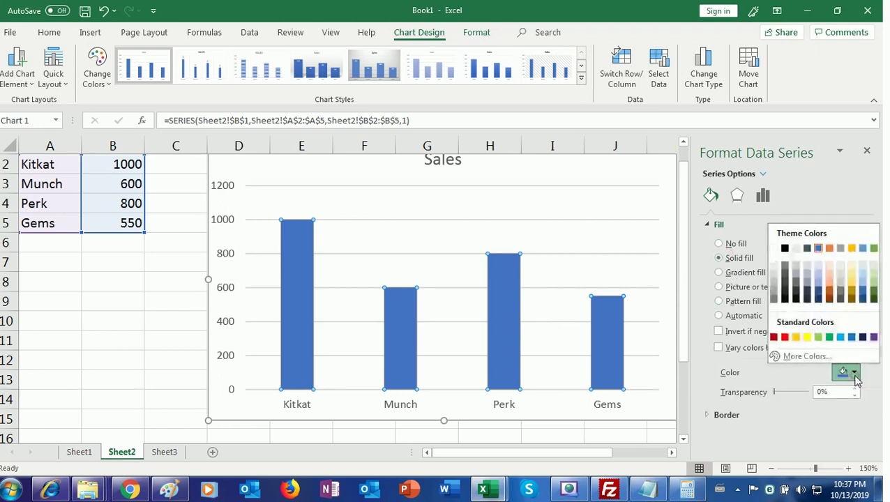
left_click(828, 339)
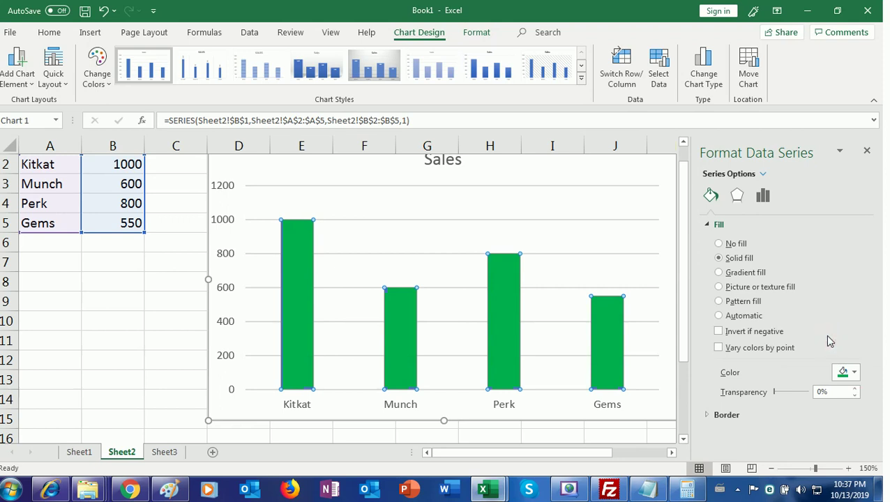
left_click(719, 273)
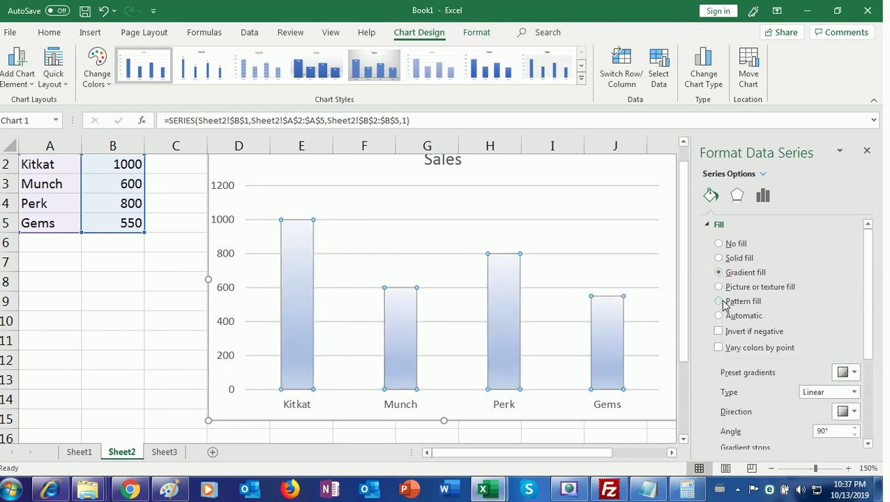
left_click(719, 301)
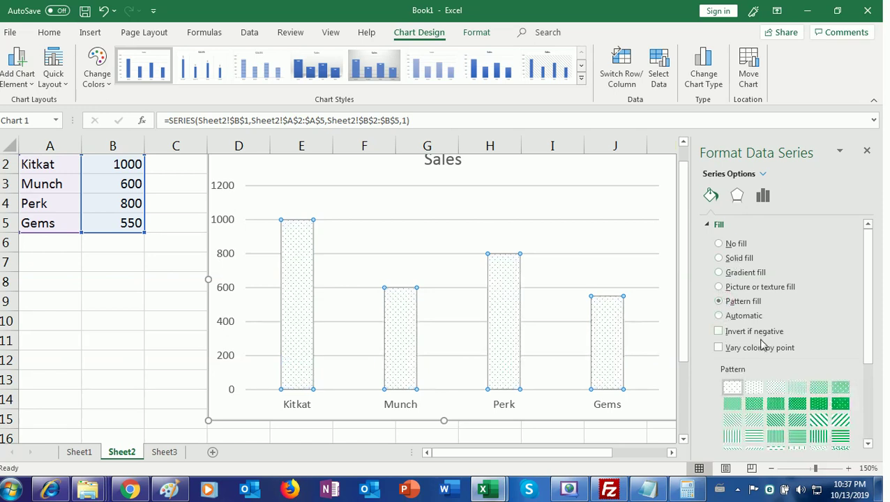
Try a papyrus texture fill, then settle on a solid blue fill for the columns.
scroll(761, 343, "down", 3)
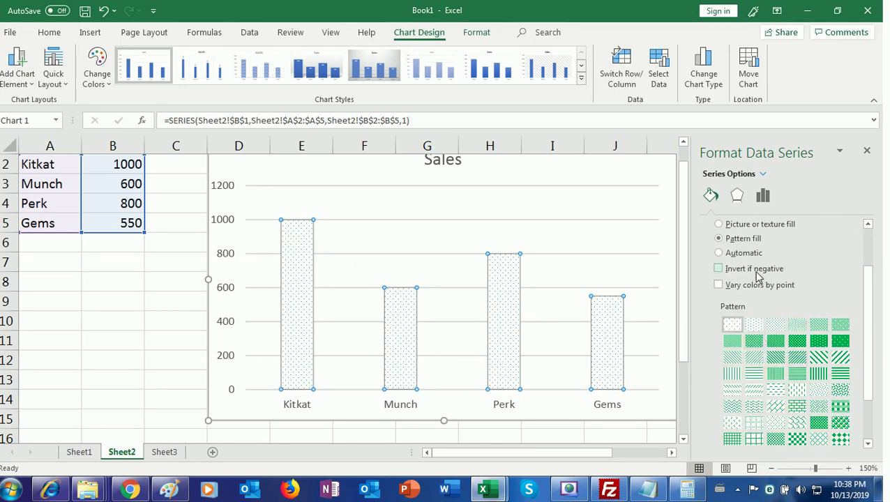
left_click(718, 223)
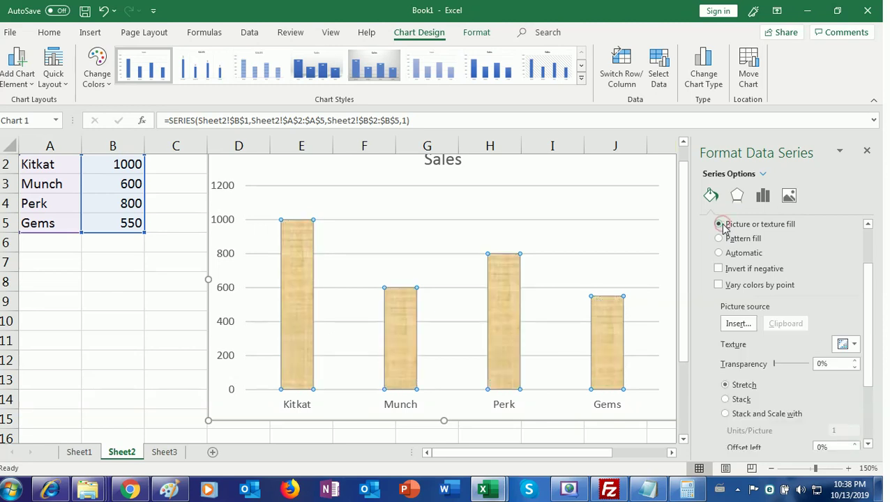
left_click(720, 238)
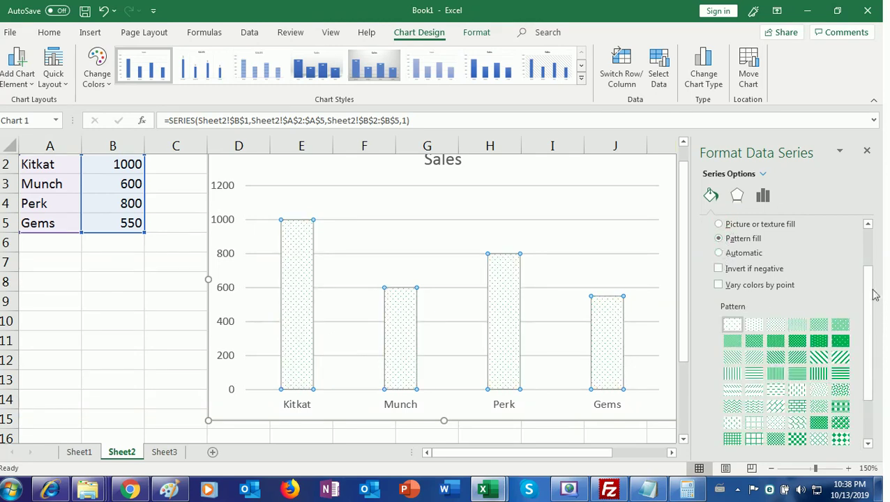
left_click_drag(871, 292, 871, 248)
left_click(719, 258)
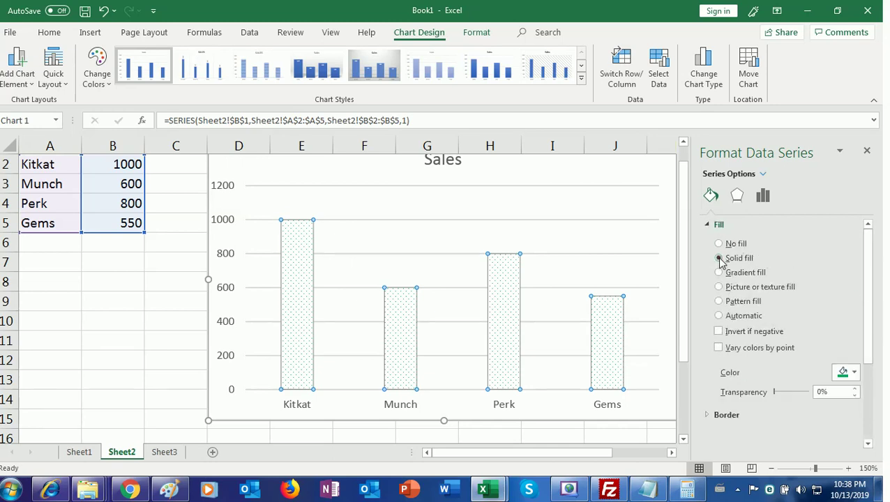
left_click(844, 375)
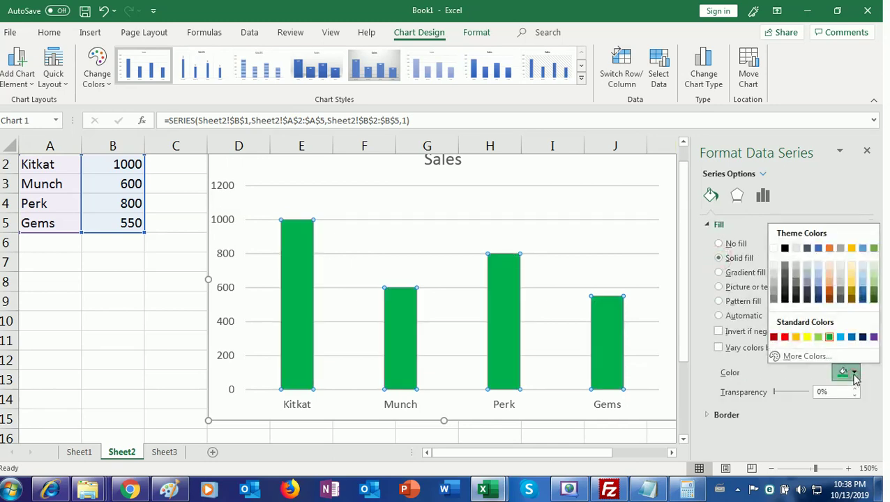
left_click(850, 338)
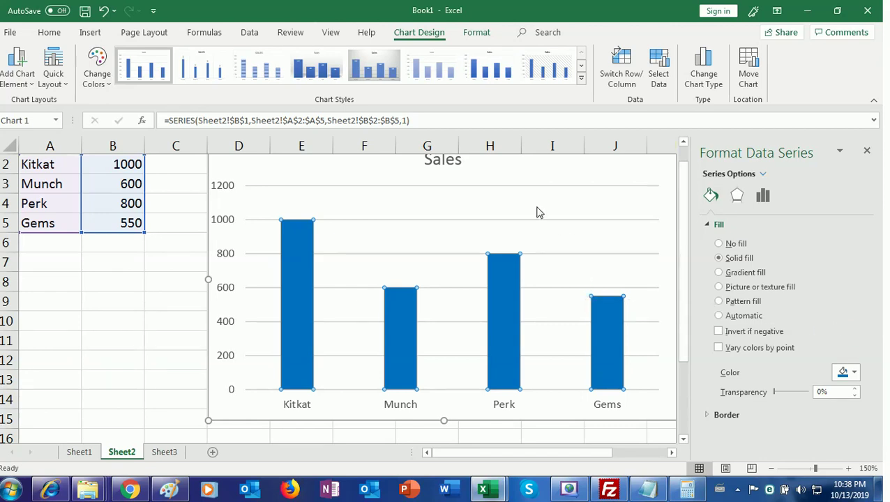
right_click(530, 172)
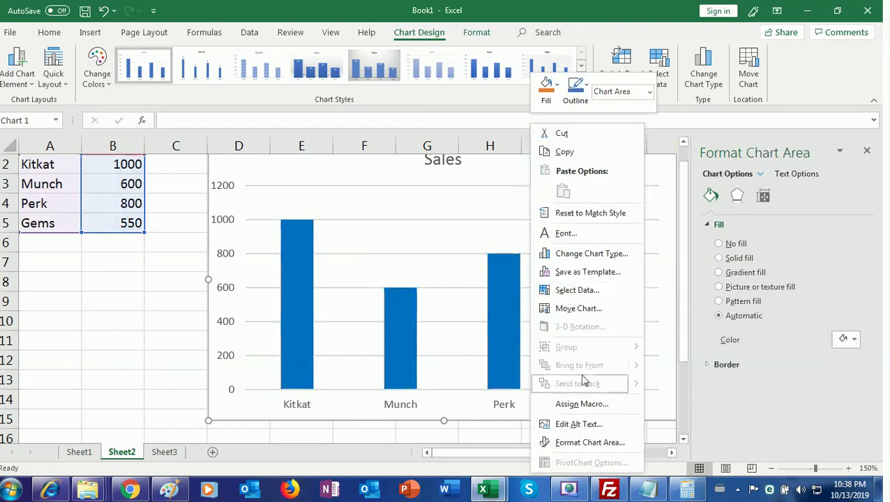
Fill the chart area background with solid light grey.
left_click(576, 443)
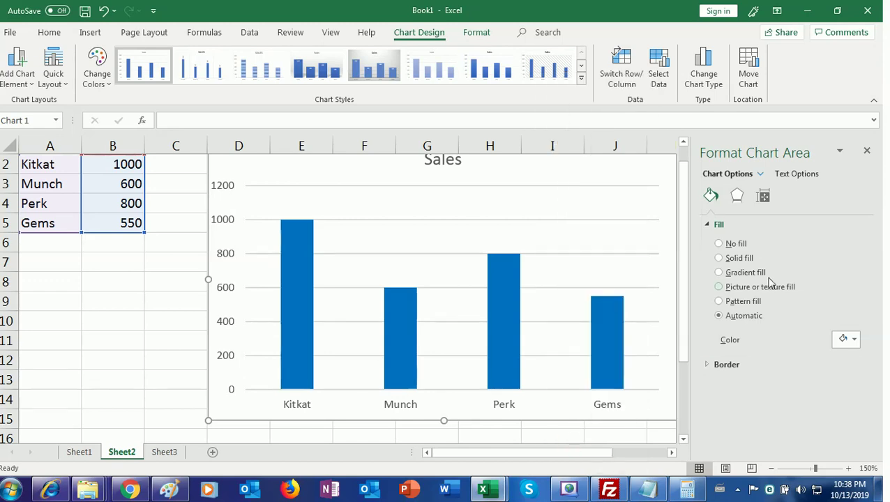
left_click(719, 258)
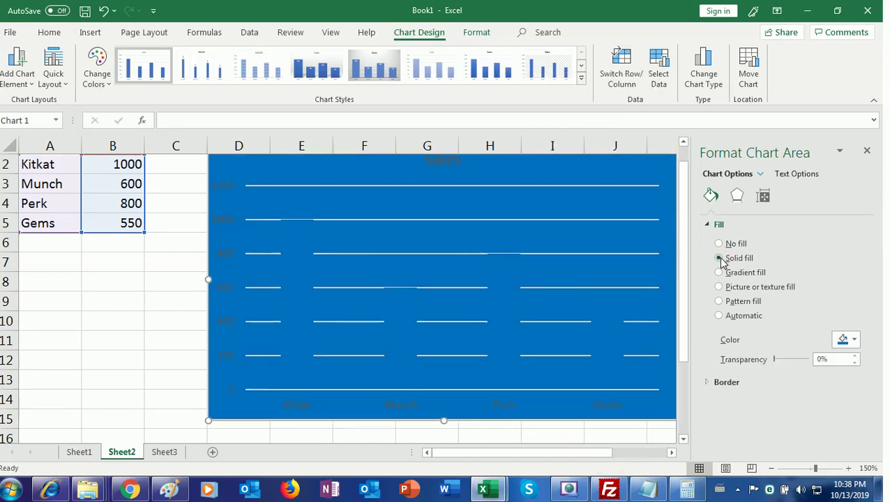
left_click(854, 339)
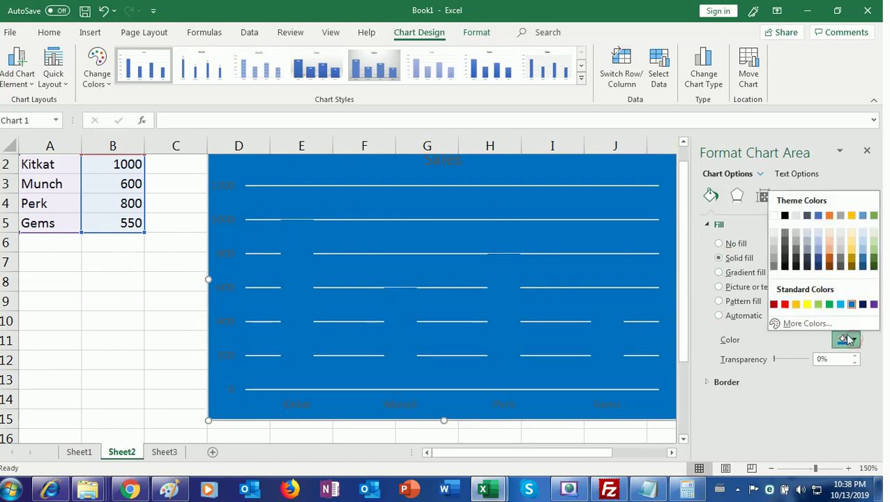
left_click(775, 245)
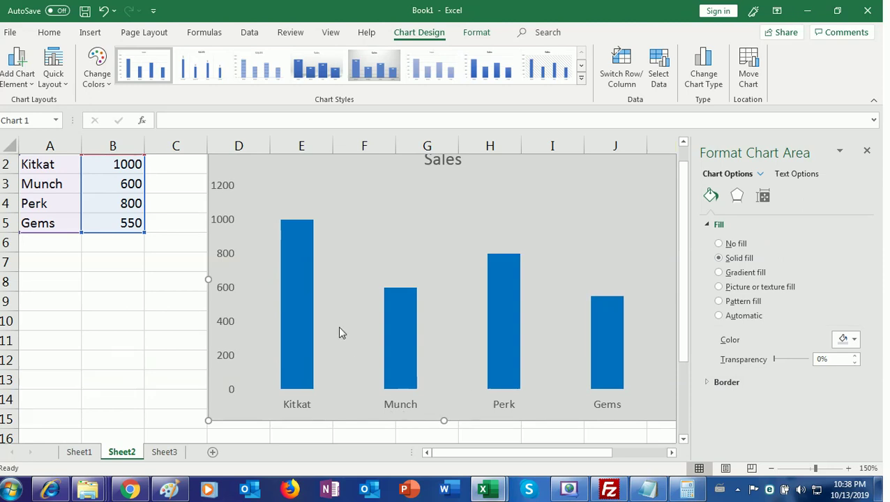
right_click(292, 269)
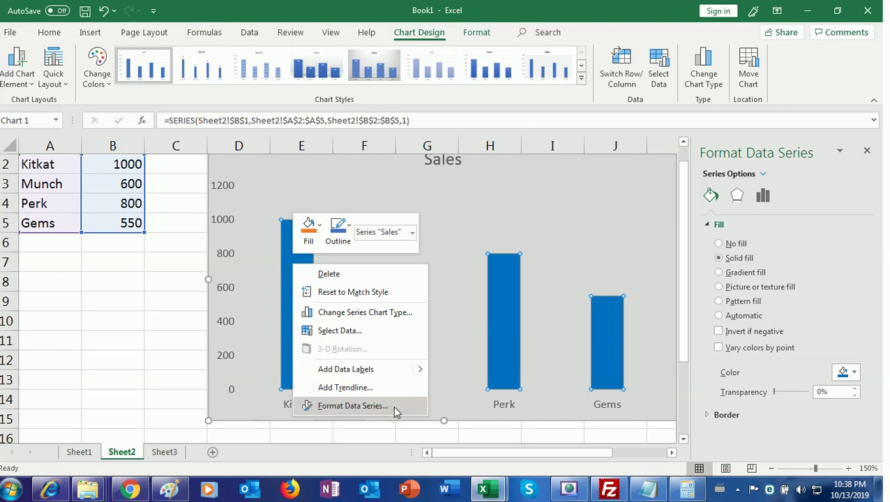
left_click(460, 340)
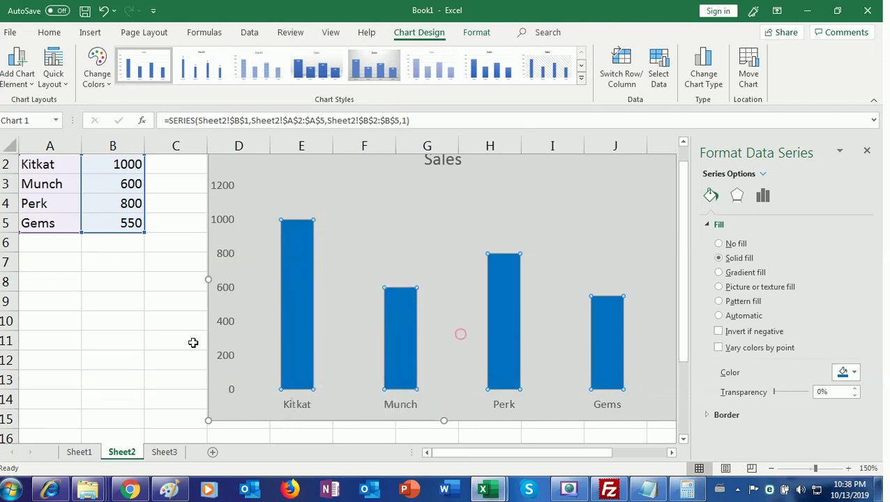
left_click(175, 341)
left_click(250, 274)
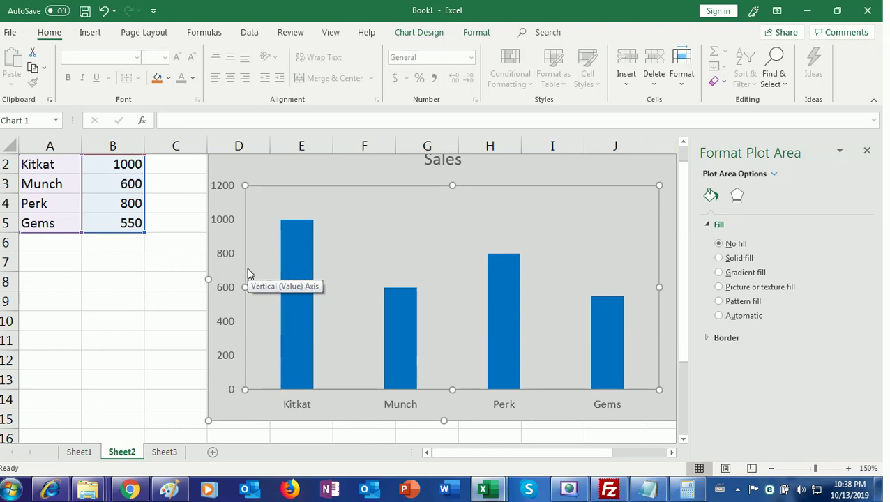
left_click(207, 213)
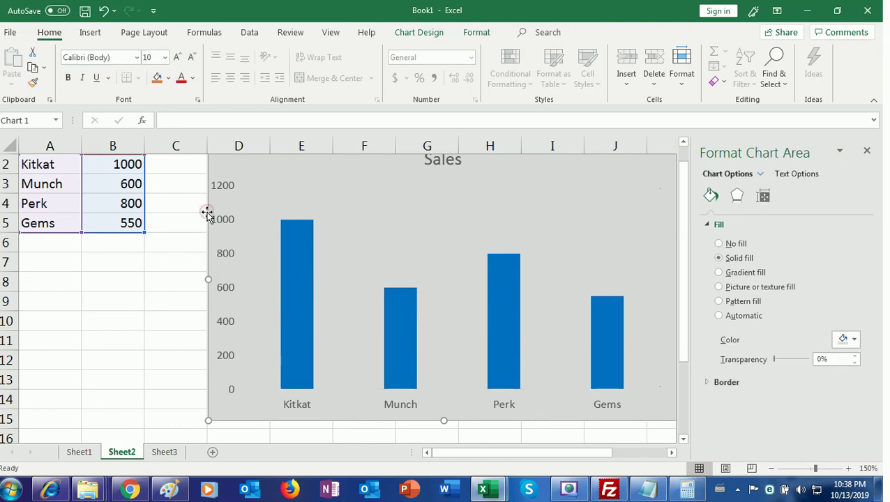
key("Delete")
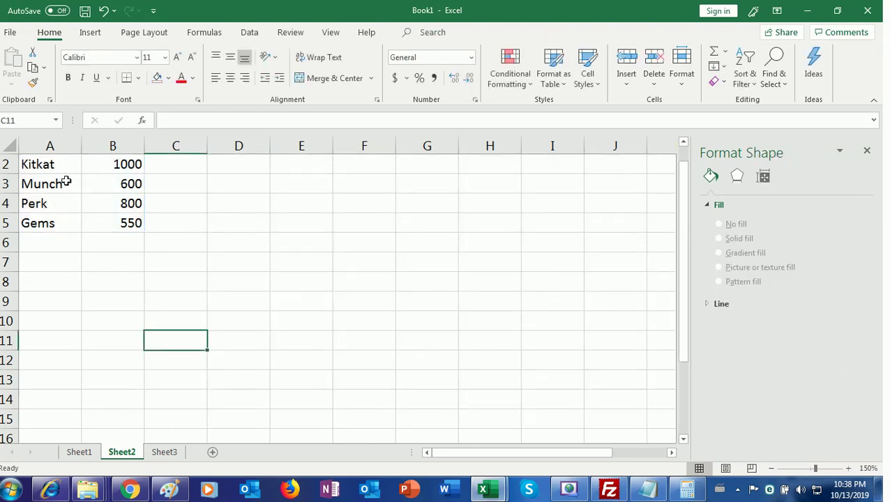
Select cell B3 of the sales data and bring up the chart insertion commands.
scroll(130, 216, "up", 1)
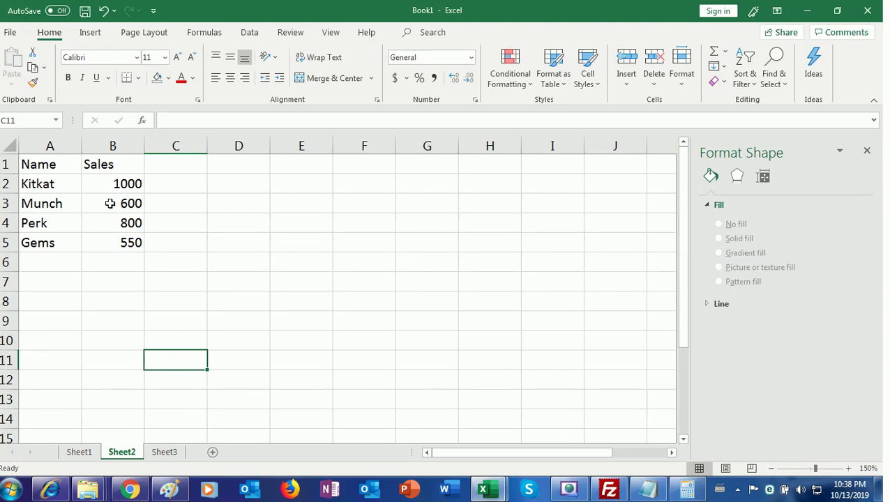
left_click(109, 203)
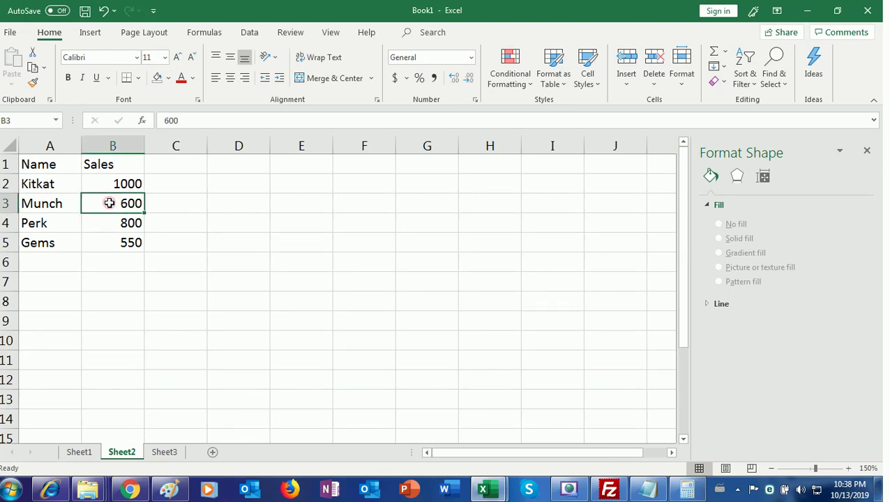
left_click(96, 33)
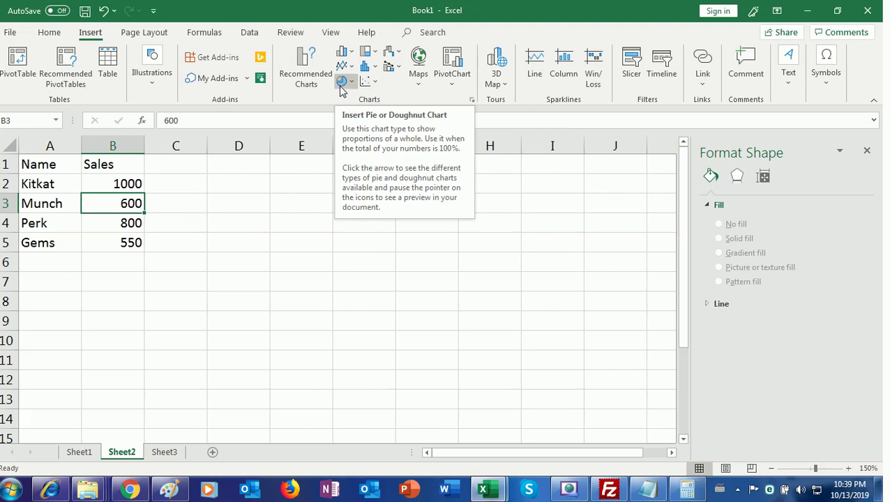
left_click(341, 85)
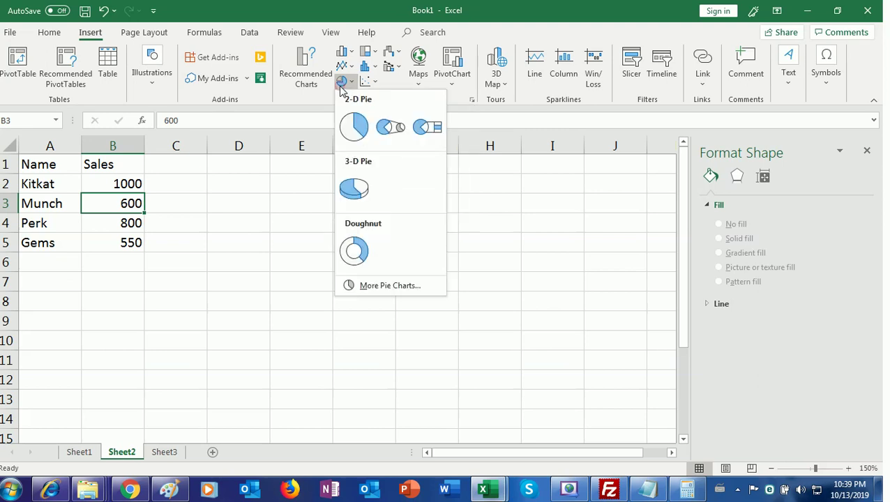
left_click(353, 127)
left_click_drag(284, 177, 369, 178)
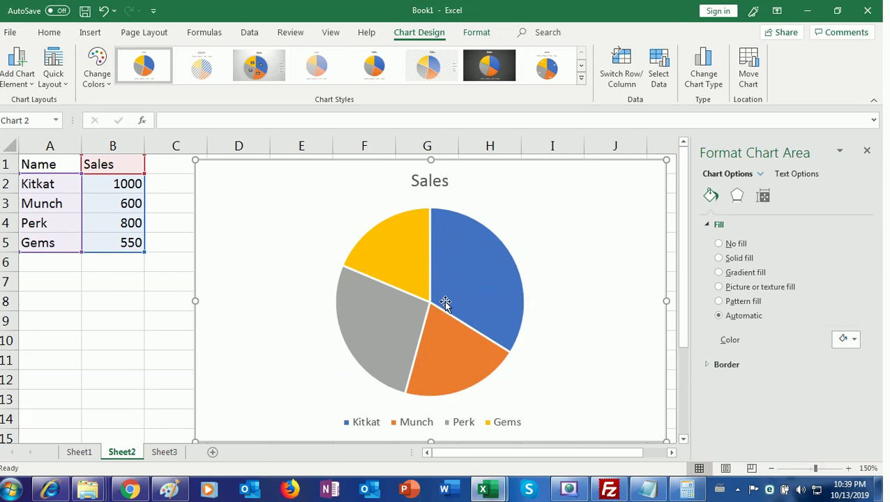
mouse_move(445, 303)
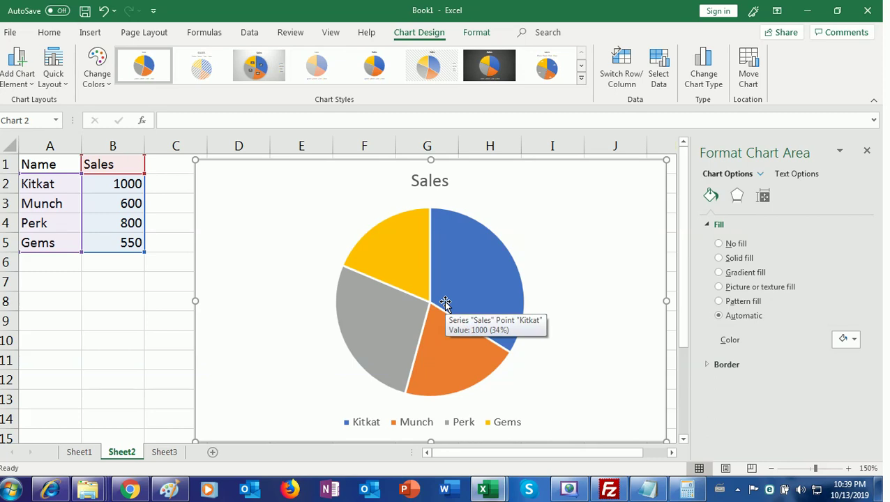
right_click(260, 207)
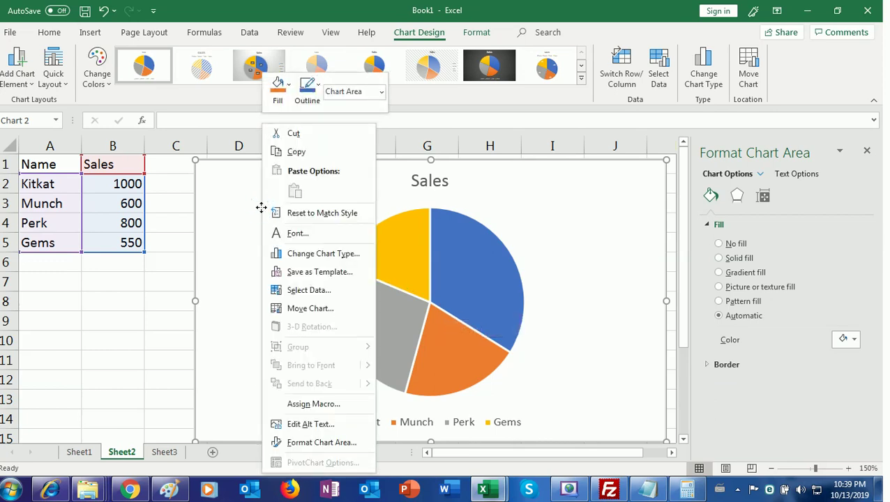
left_click(99, 320)
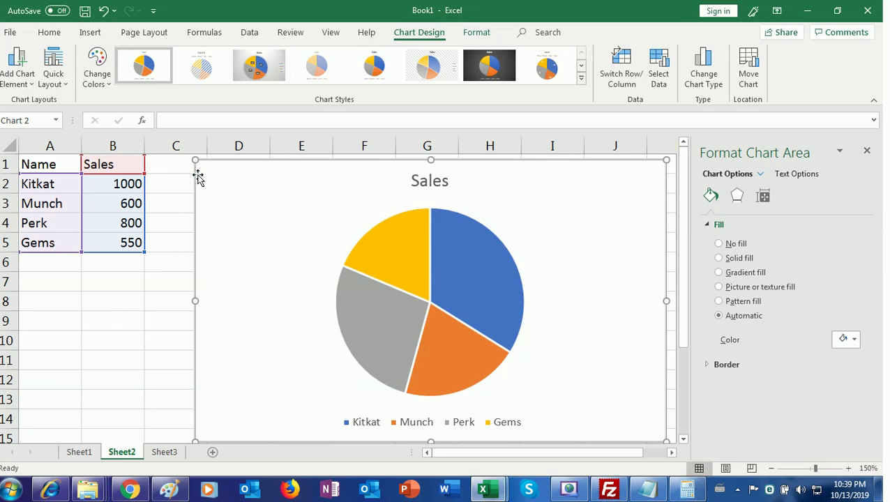
key("Delete")
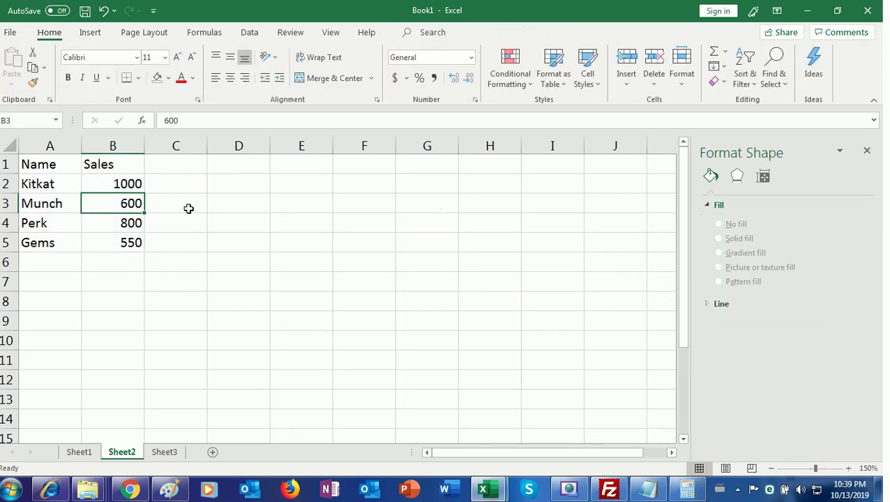
On Sheet3, insert a clustered column chart of March and April sales and enlarge it.
left_click(164, 453)
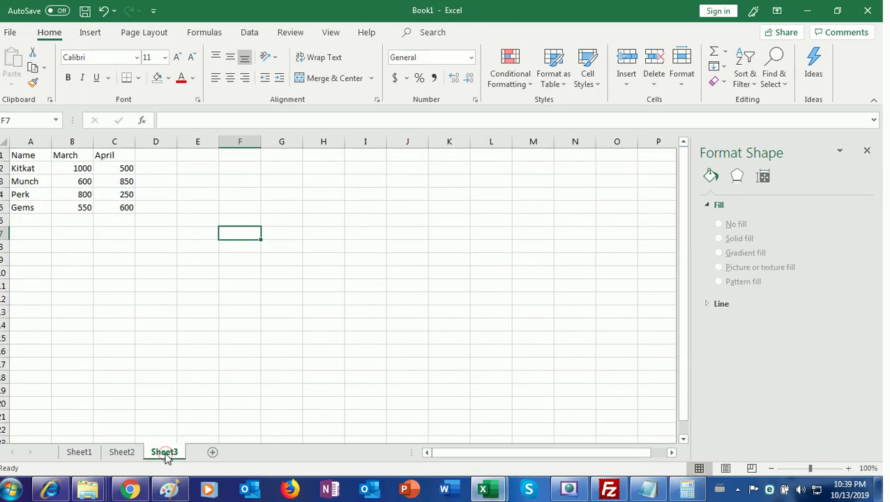
left_click(71, 184)
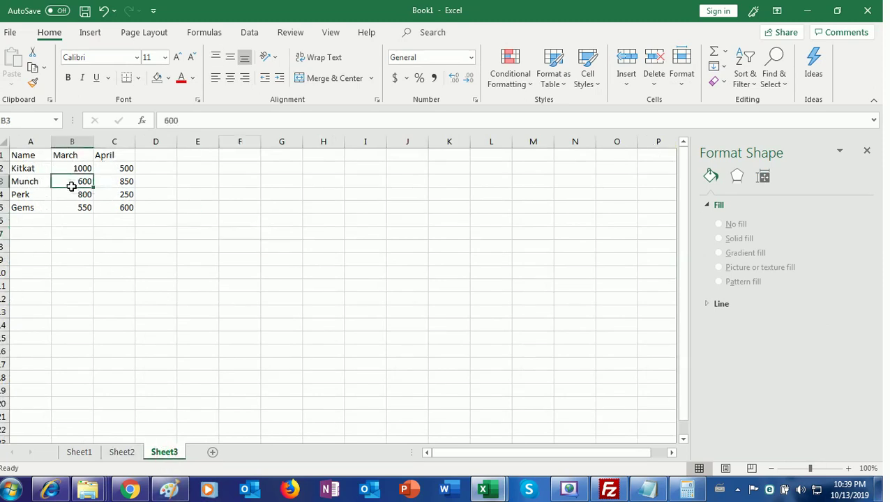
left_click(92, 33)
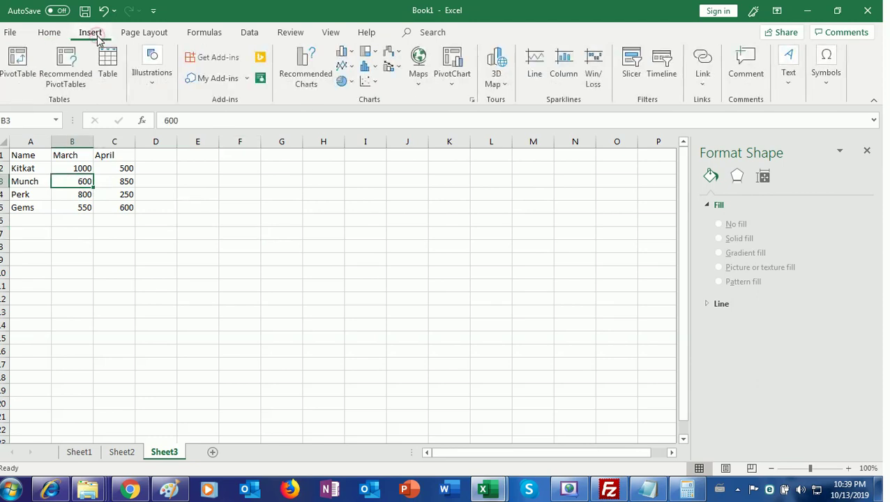
left_click(343, 52)
left_click(354, 99)
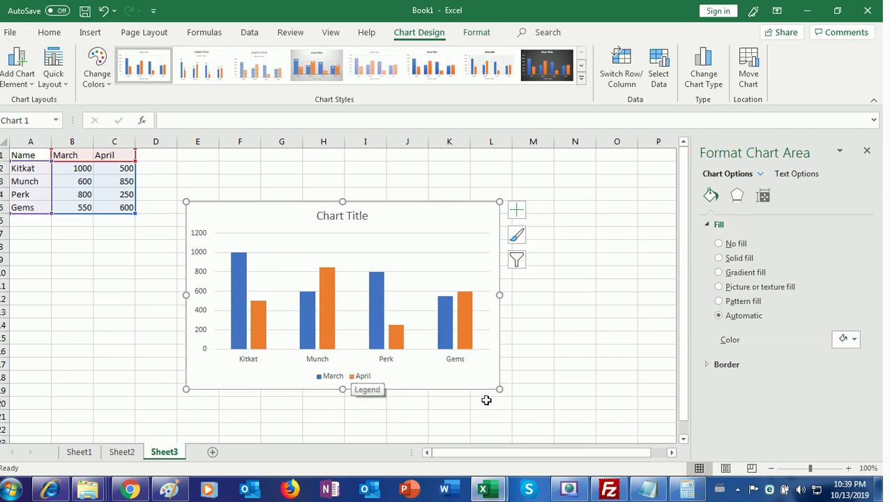
left_click_drag(500, 389, 543, 433)
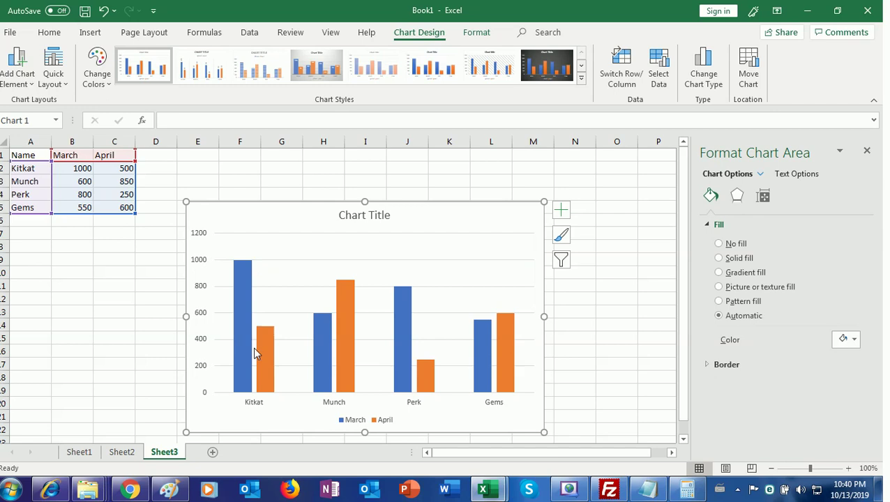
mouse_move(260, 357)
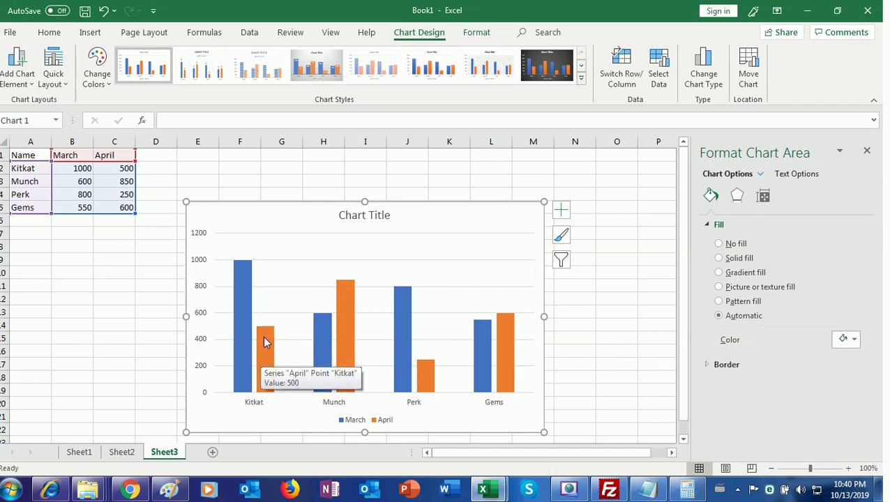
right_click(263, 342)
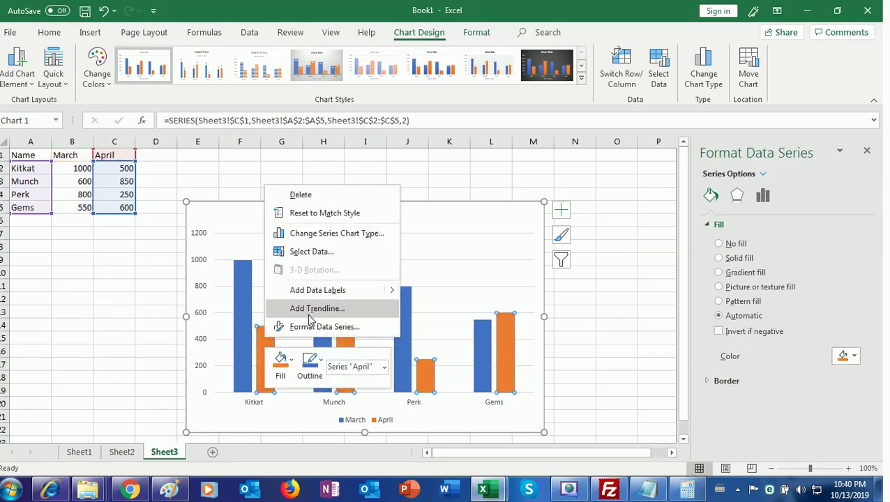
Switch the April series to the Clustered Column - Line combo chart type.
left_click(320, 235)
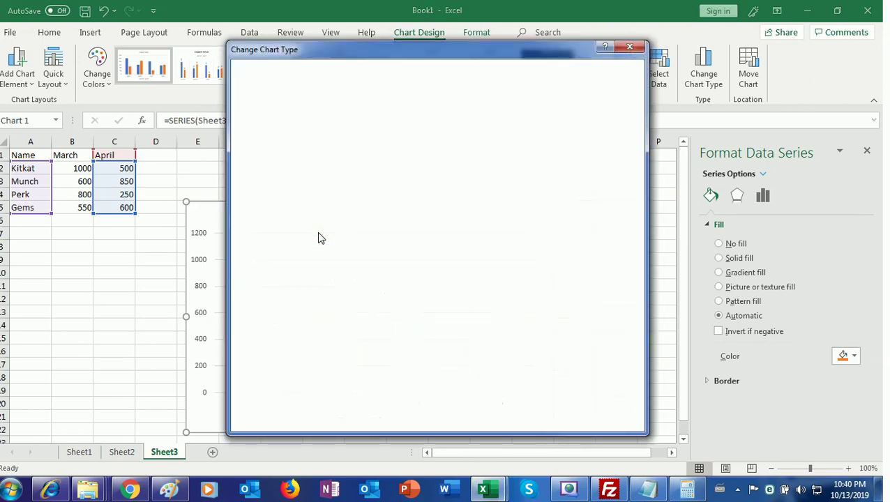
left_click(352, 113)
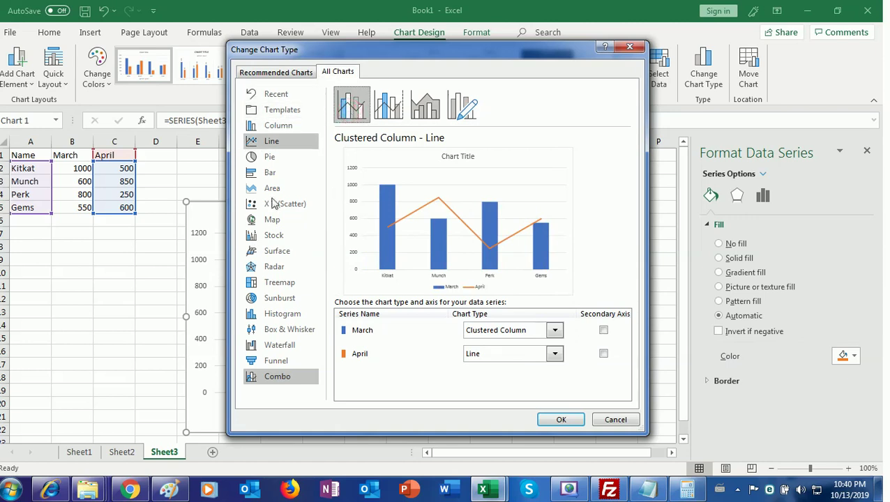
left_click(562, 419)
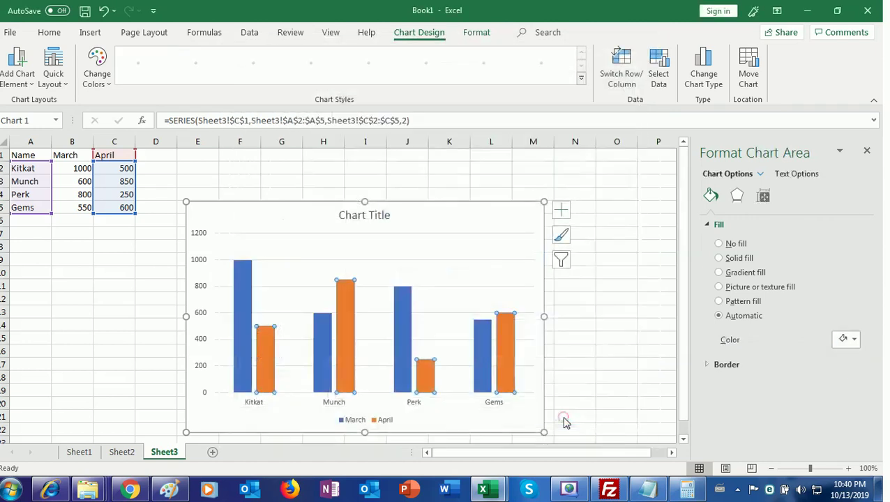